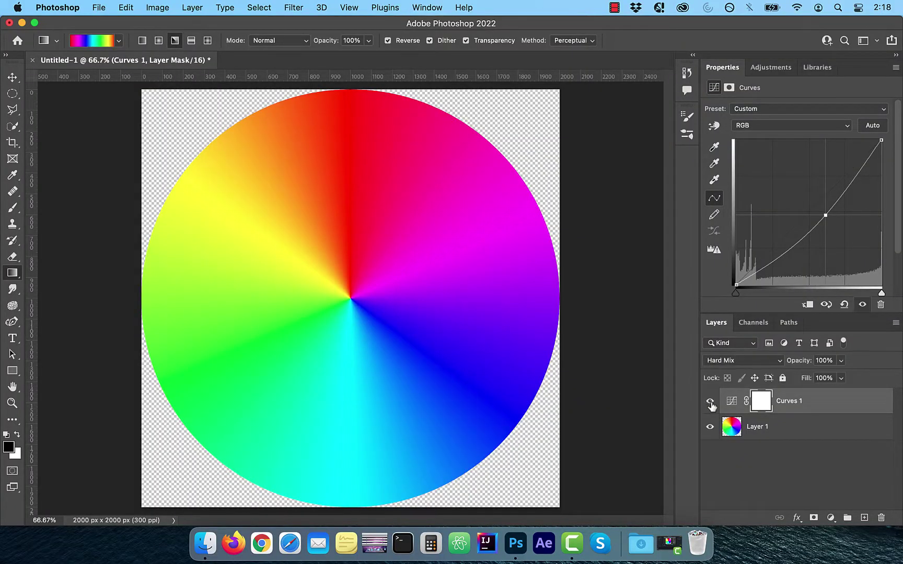
# Toggle the Curves 1 adjustment off and on, then create the 2000×2000 px transparent document.
pyautogui.click(710, 402)
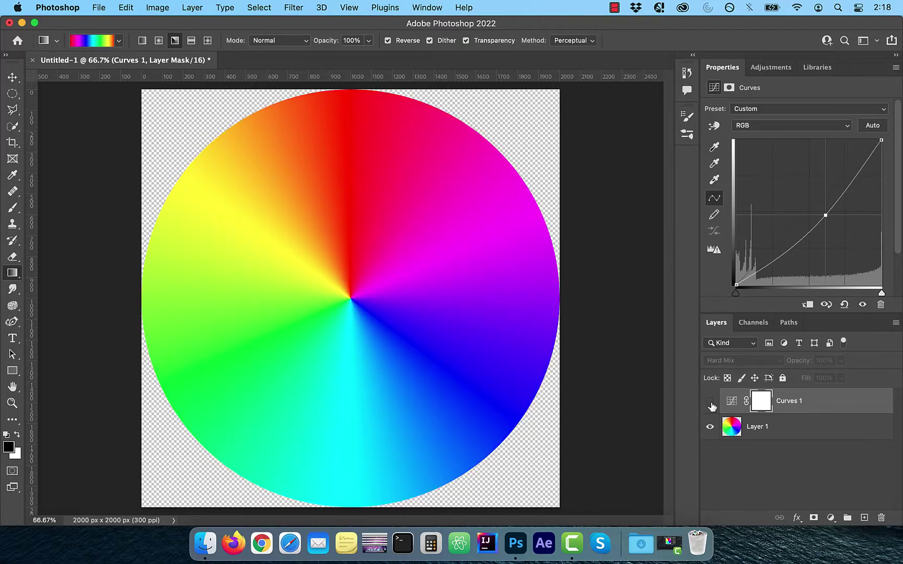
pyautogui.click(710, 401)
pyautogui.click(710, 402)
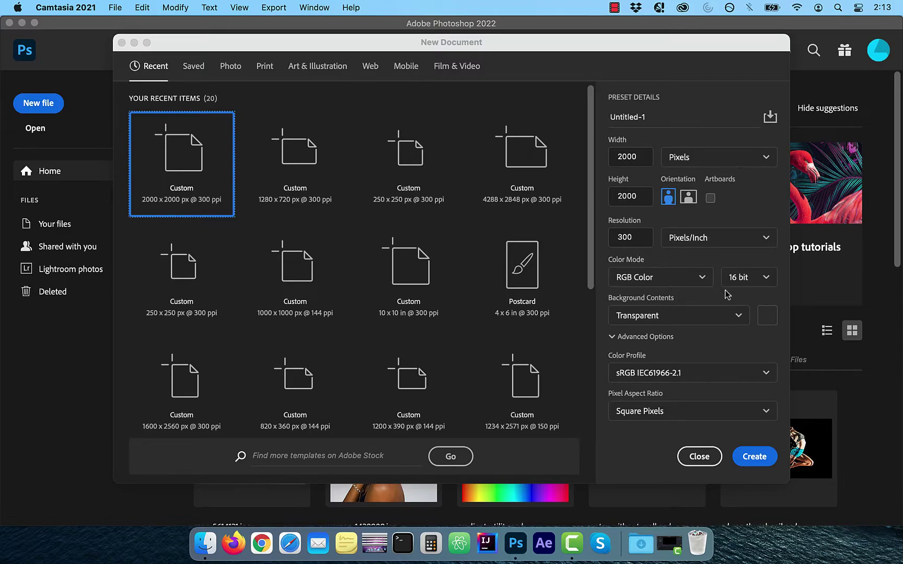
pyautogui.click(756, 457)
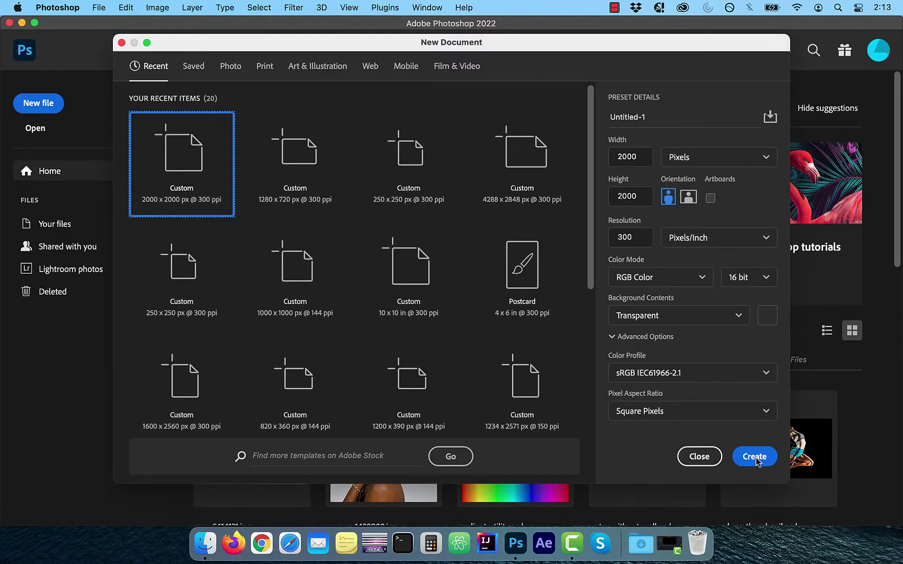
# Open View > New Guide Layout to lay out 2 columns and 2 rows.
pyautogui.click(348, 7)
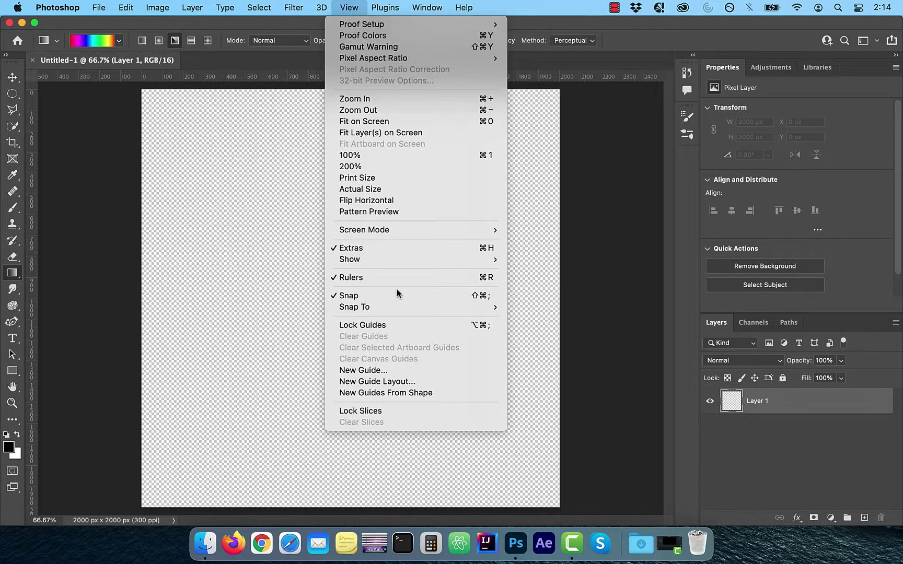
pyautogui.click(398, 382)
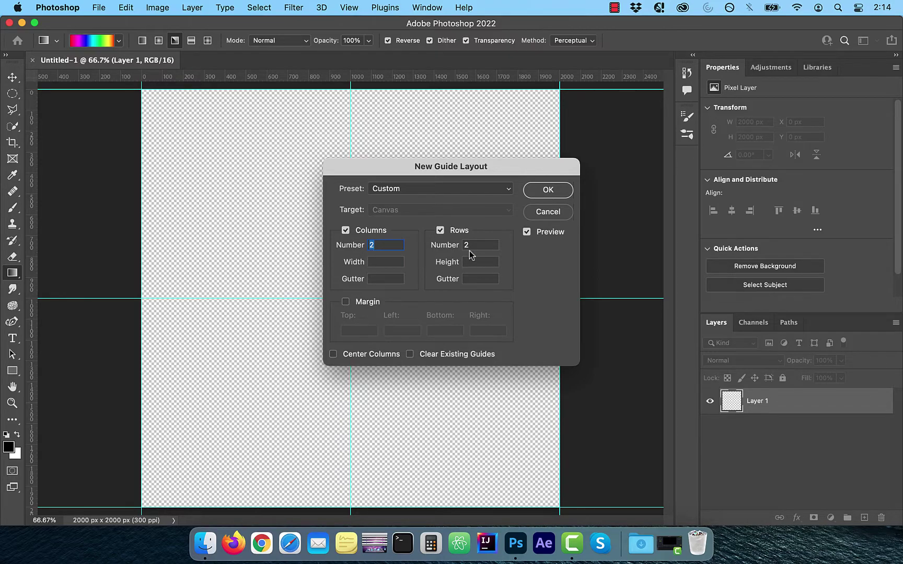
# Apply the centre guides and draw a canvas-filling circle selection with the Elliptical Marquee Tool.
pyautogui.click(548, 191)
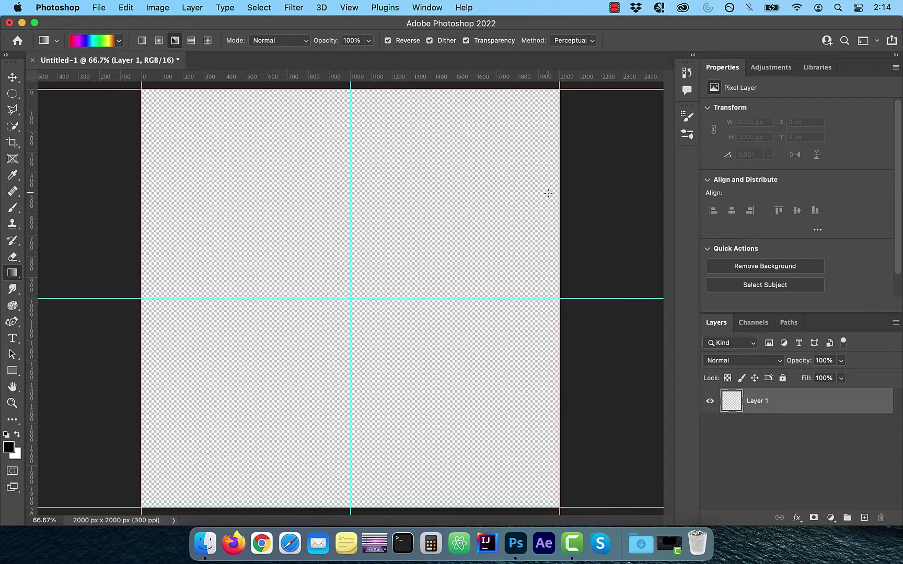
pyautogui.click(11, 94)
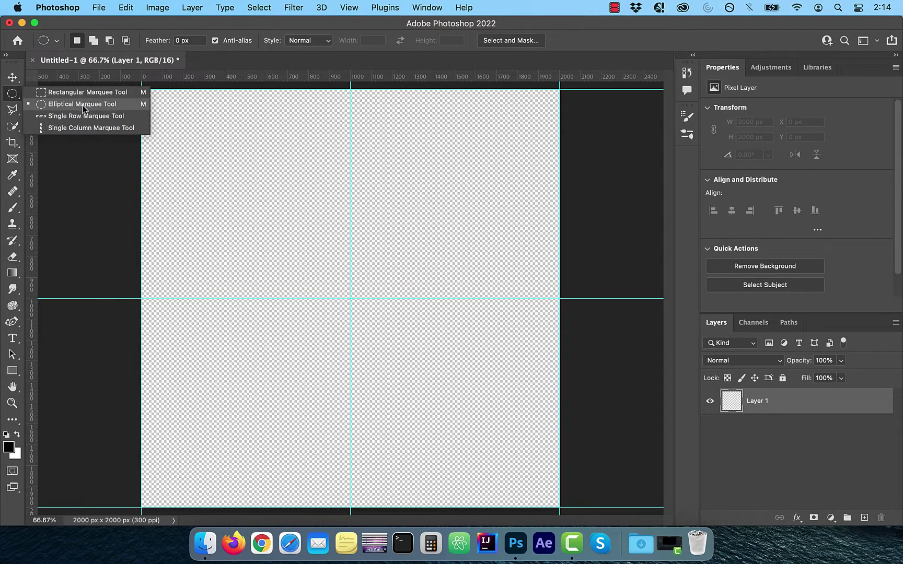
pyautogui.click(82, 105)
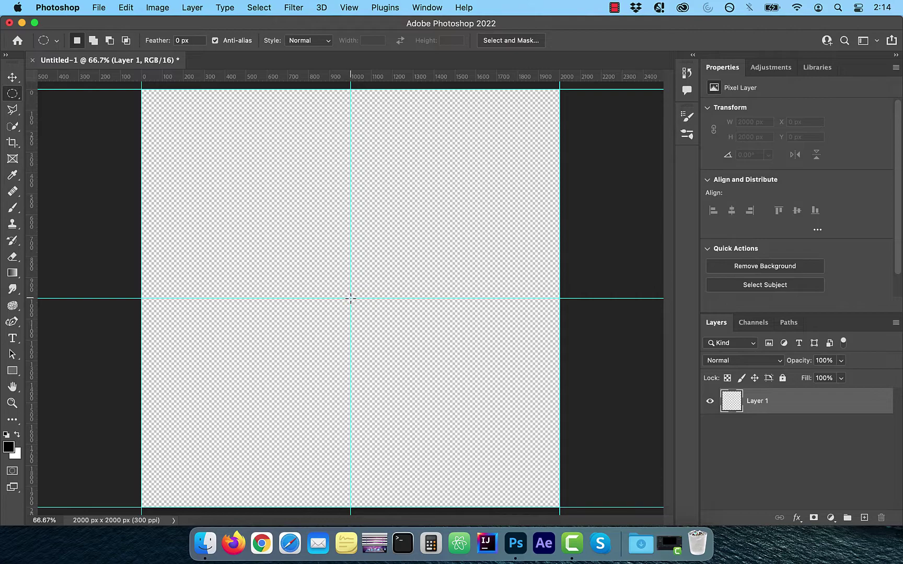
pyautogui.moveTo(350, 299); pyautogui.dragTo(40, 92)
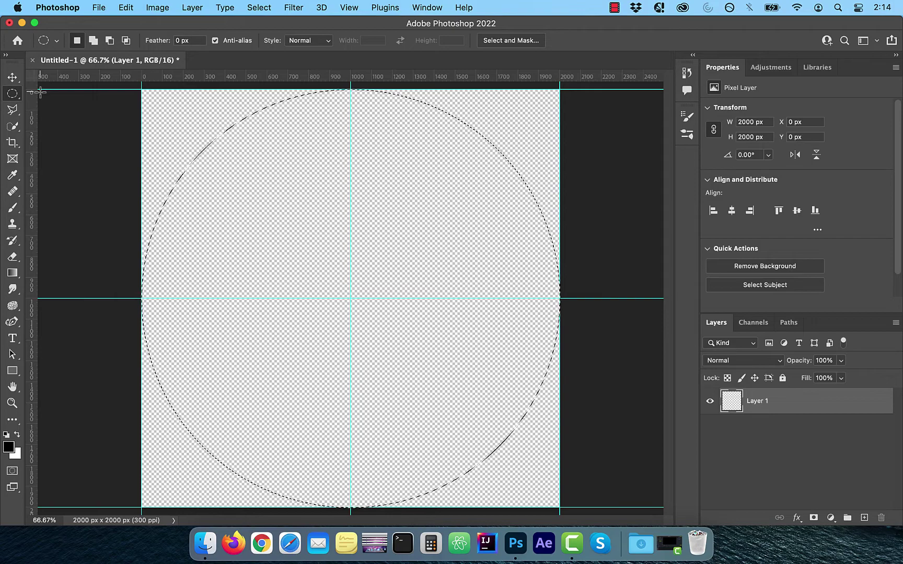
# Switch to the Gradient Tool and choose the Foreground to Background preset under Basics.
pyautogui.click(13, 272)
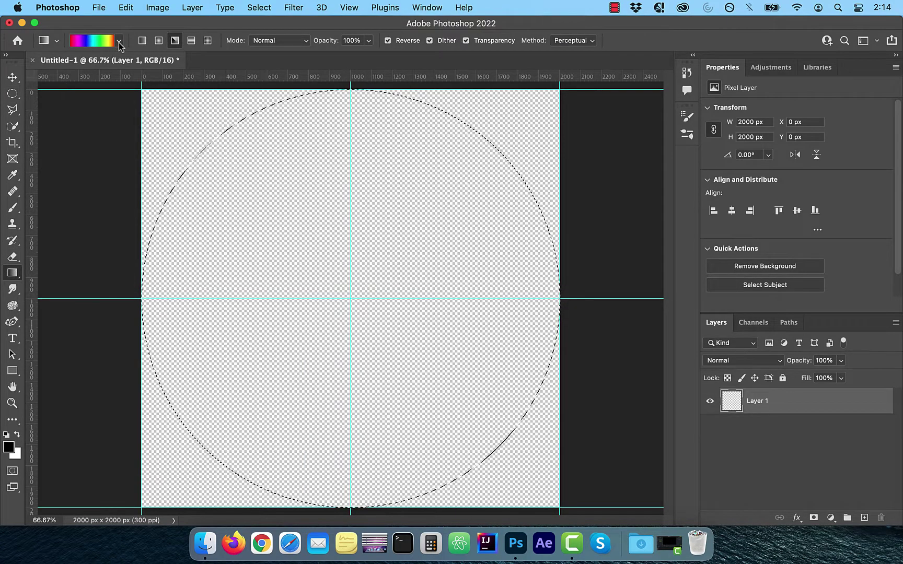
pyautogui.click(119, 42)
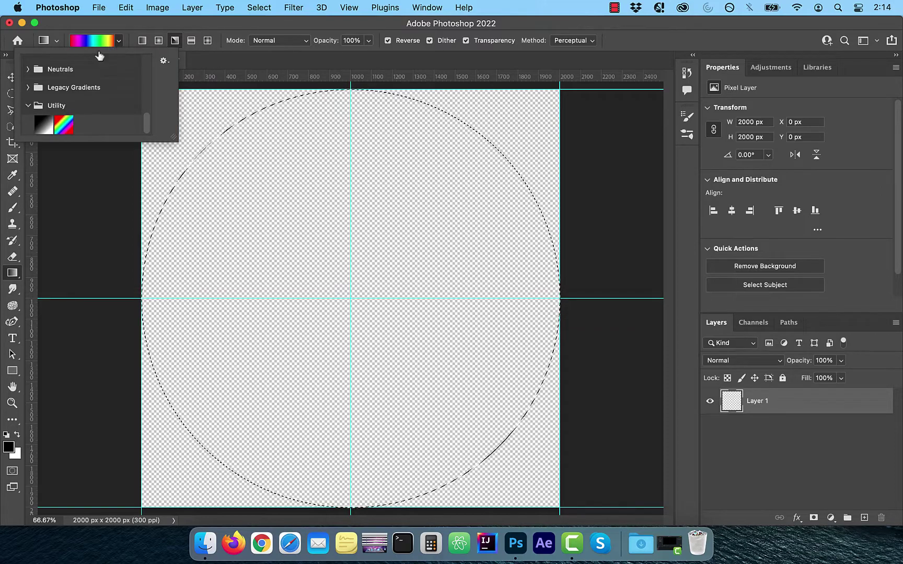
pyautogui.scroll(10, 77, 96)
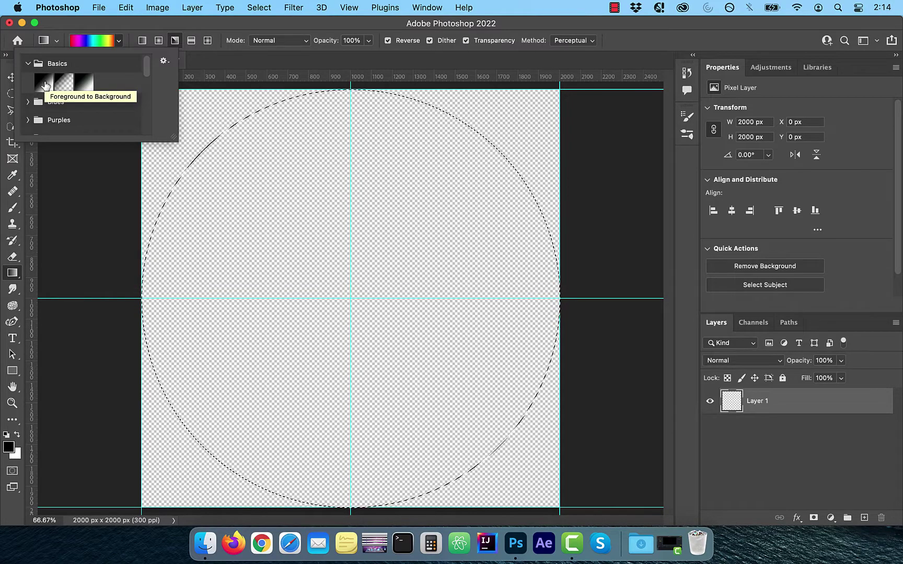
pyautogui.click(44, 82)
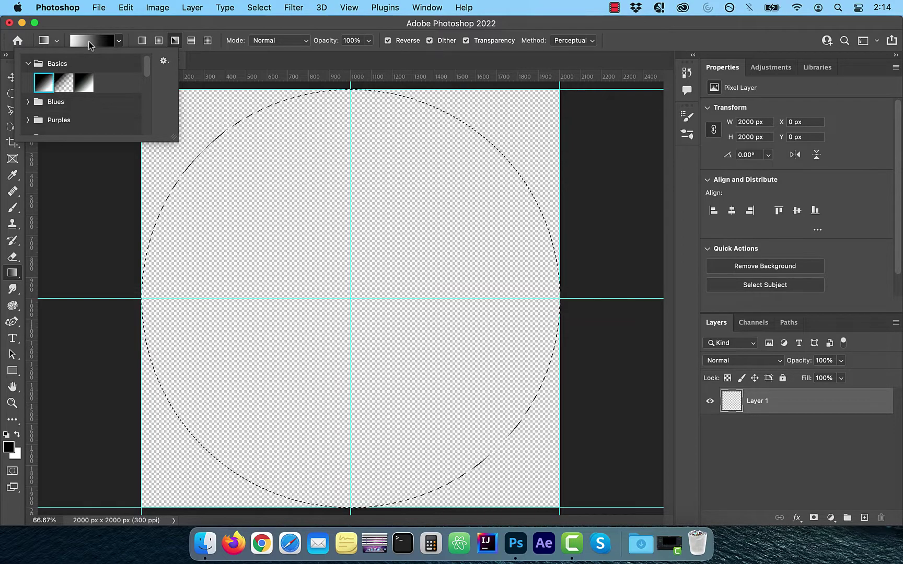
# In the Gradient Editor, set the left colour stop to pure red.
pyautogui.click(89, 40)
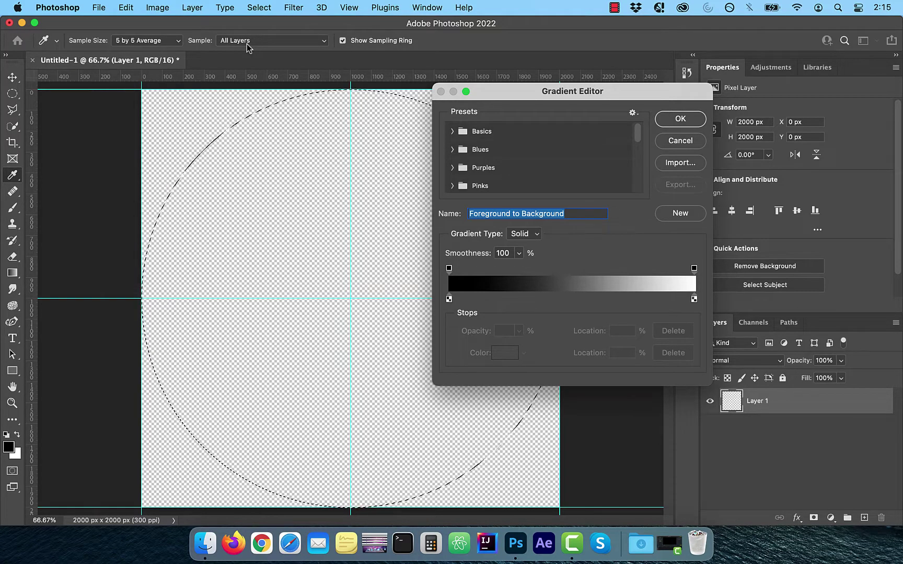
pyautogui.click(449, 300)
pyautogui.doubleClick(449, 300)
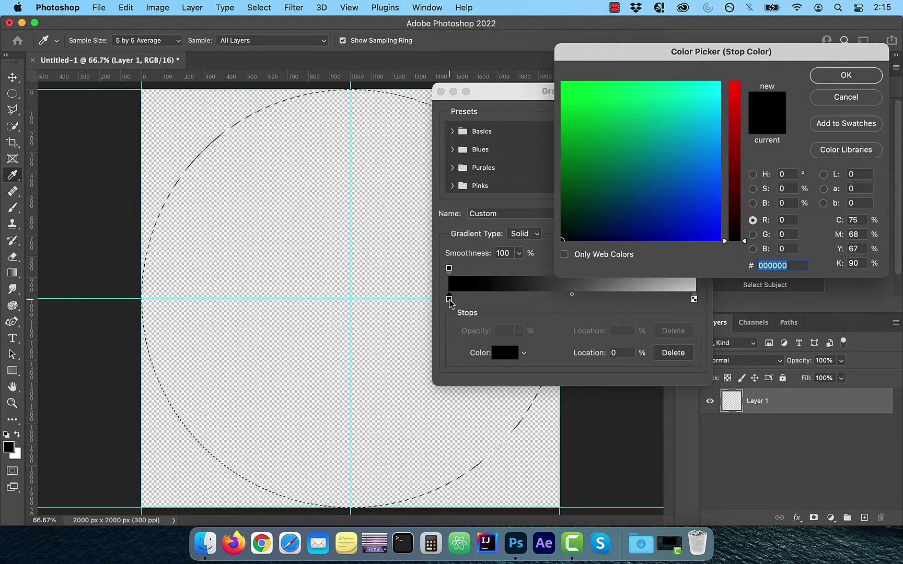
pyautogui.moveTo(736, 111); pyautogui.dragTo(741, 73)
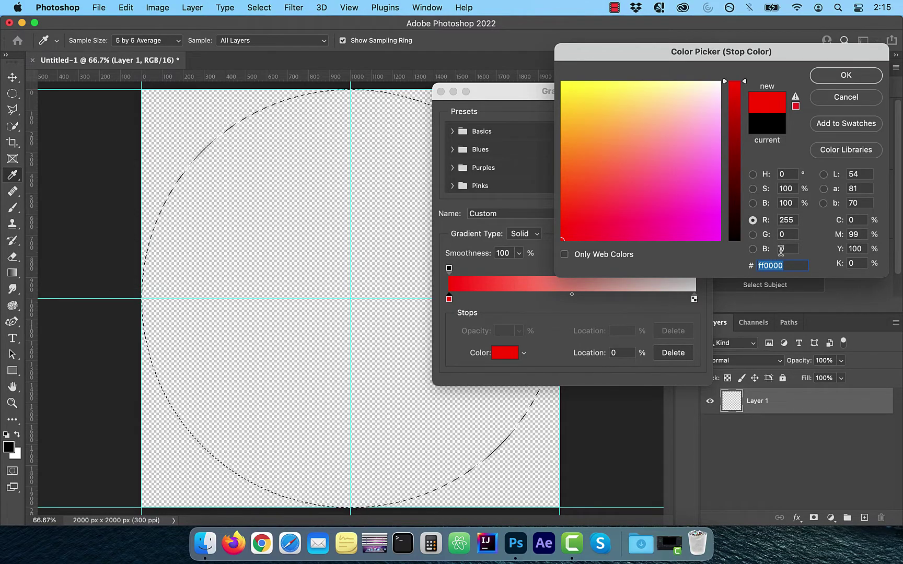
pyautogui.click(853, 78)
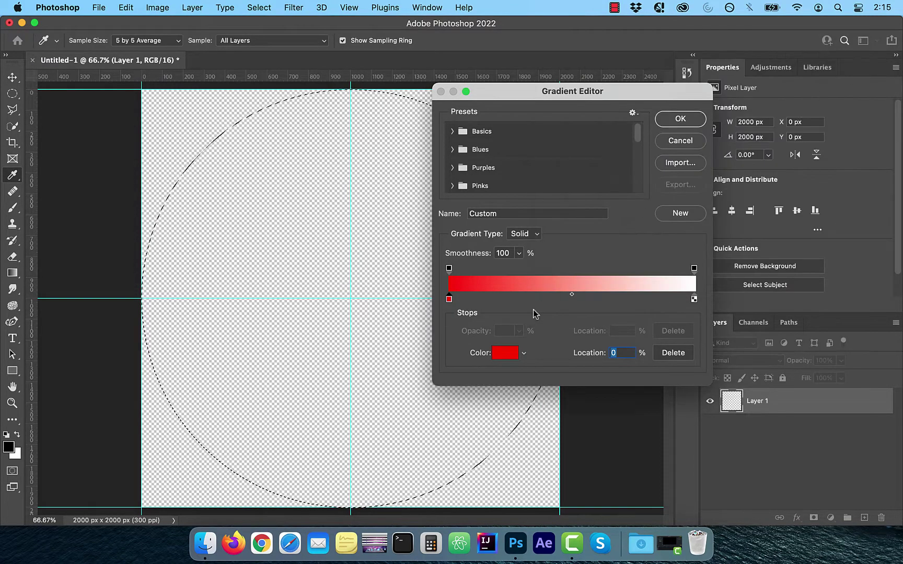
# Add a yellow stop (R255 G255) at 16%.
pyautogui.click(478, 301)
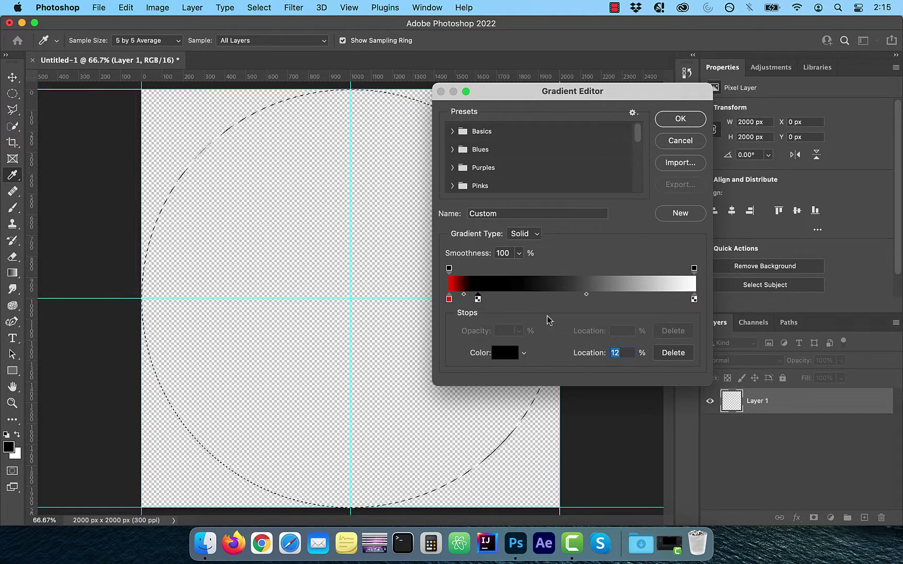
pyautogui.write('16')
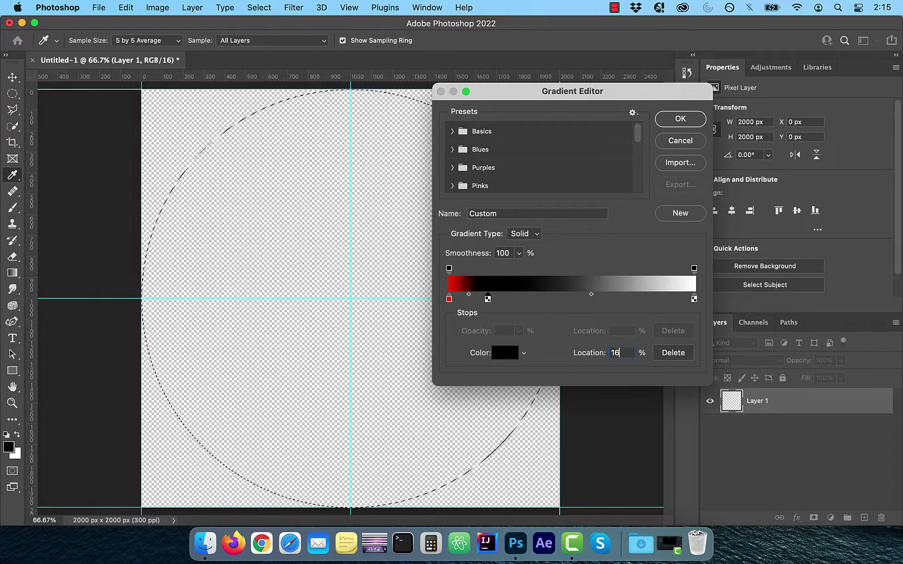
pyautogui.doubleClick(487, 300)
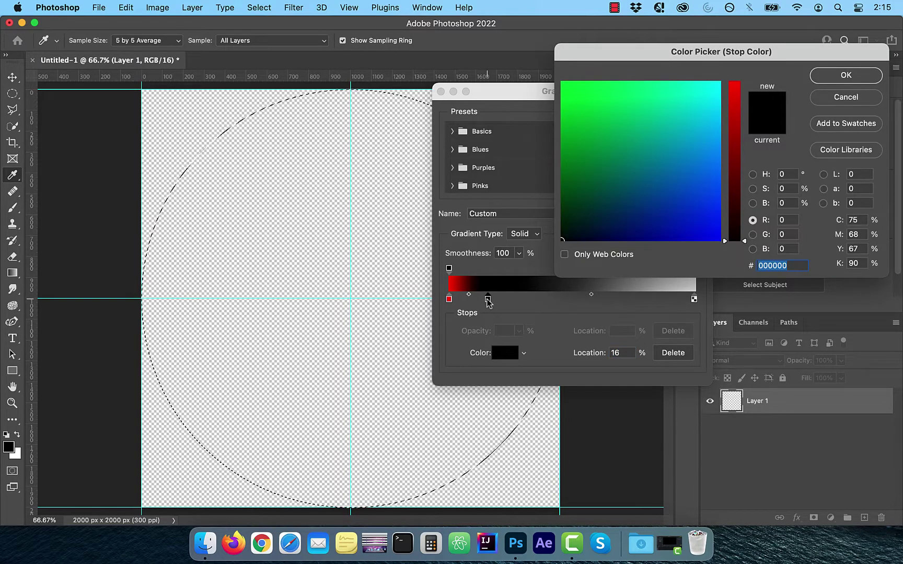
pyautogui.click(789, 219)
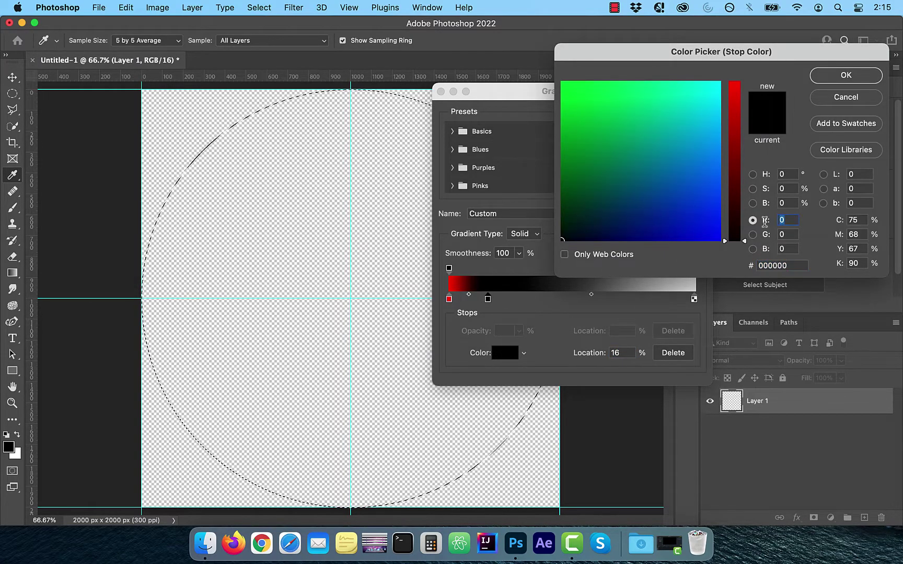
pyautogui.write('255')
pyautogui.press('Tab')
pyautogui.write('255')
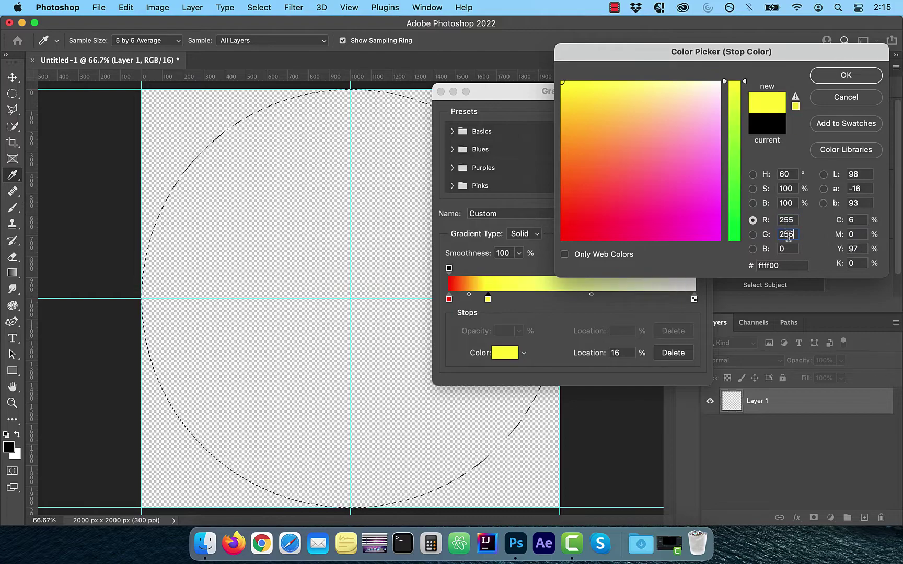
pyautogui.click(851, 77)
# Add a green stop (G255) at 32%.
pyautogui.click(511, 300)
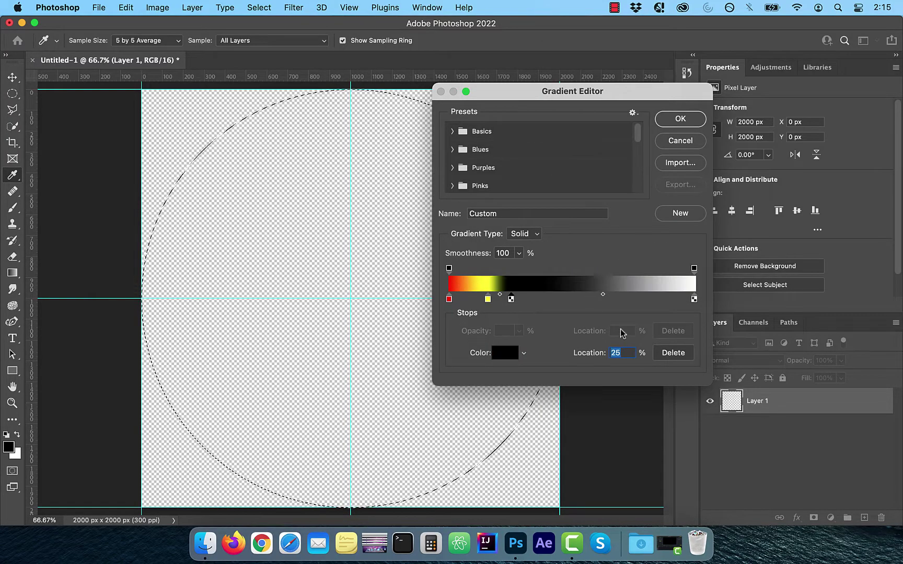
pyautogui.write('32')
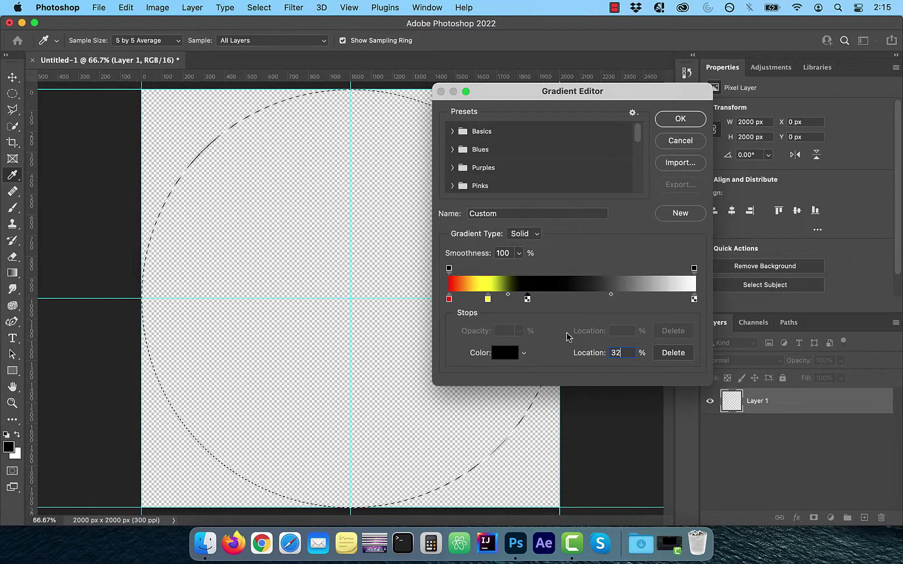
pyautogui.doubleClick(527, 300)
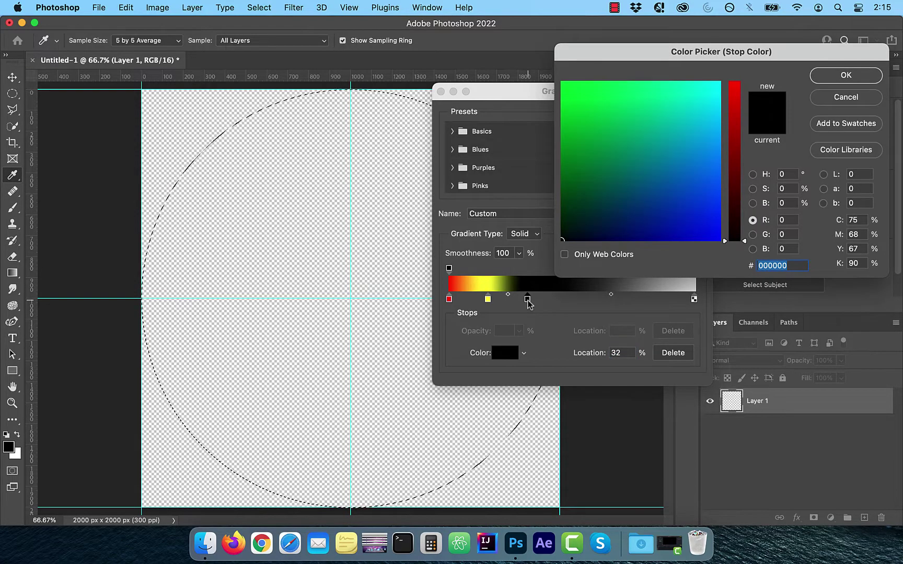
pyautogui.click(786, 234)
pyautogui.write('255')
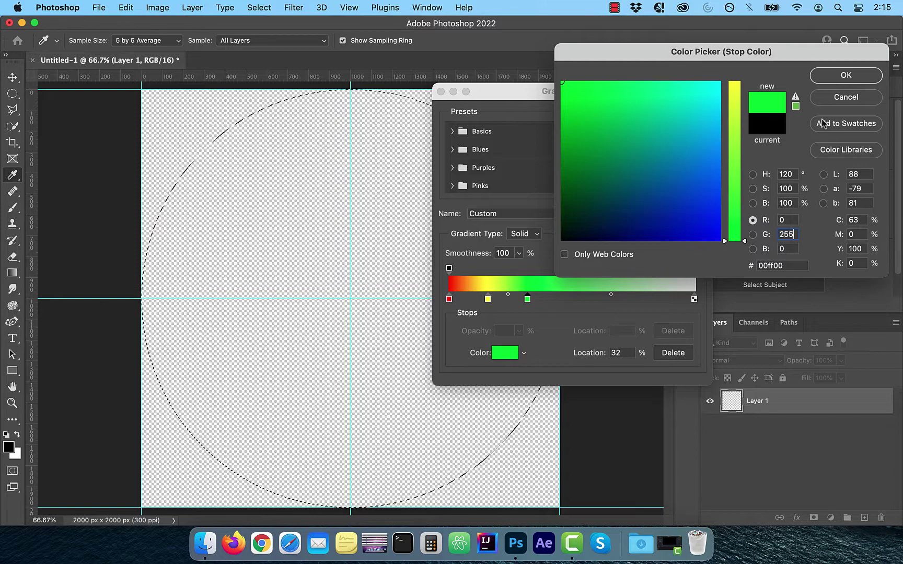
pyautogui.click(846, 76)
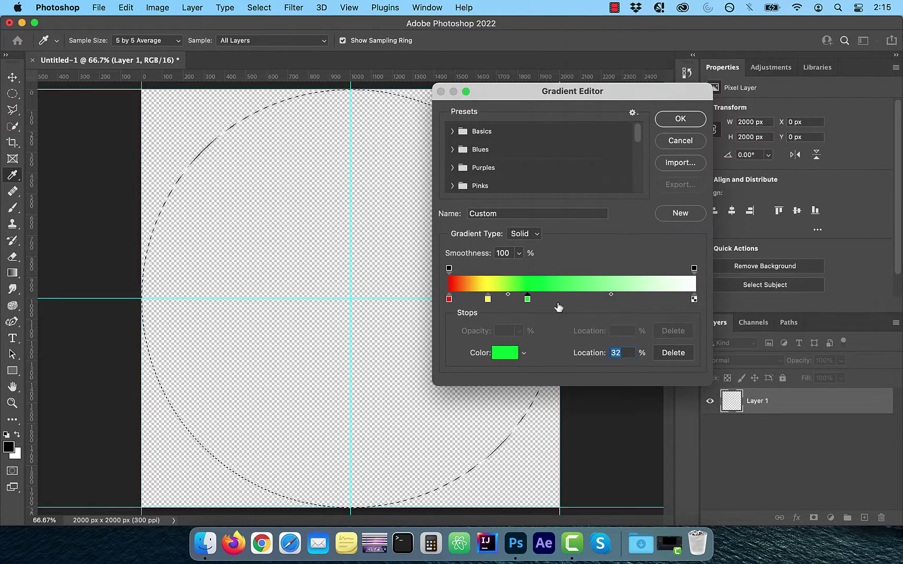
# Add a cyan stop (G255 B255) at 48%.
pyautogui.click(555, 298)
pyautogui.moveTo(555, 299); pyautogui.dragTo(568, 300)
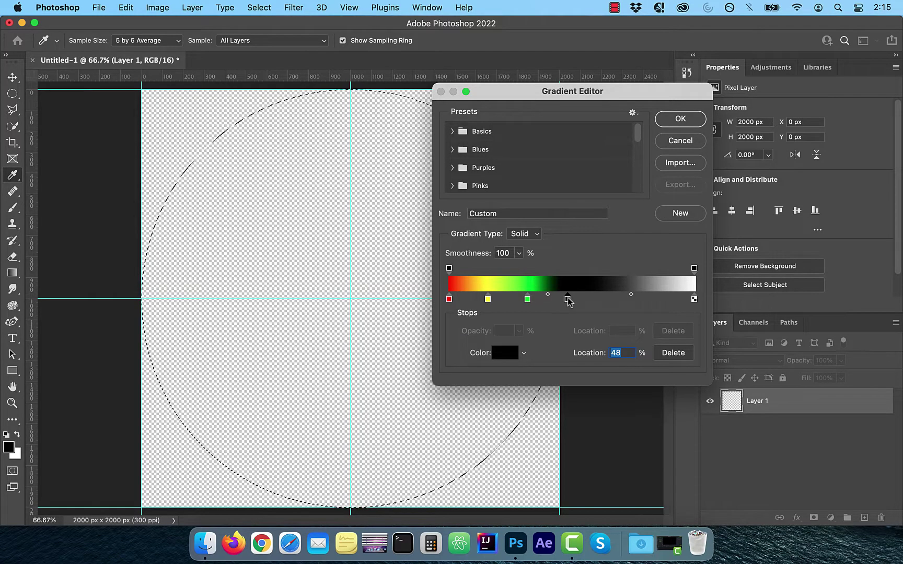
pyautogui.doubleClick(568, 298)
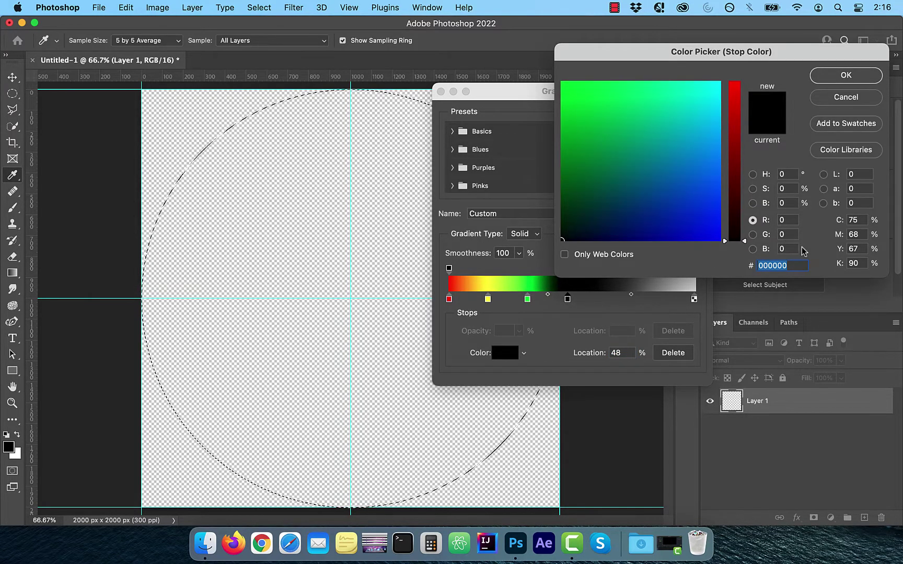
pyautogui.click(790, 235)
pyautogui.write('255')
pyautogui.press('Tab')
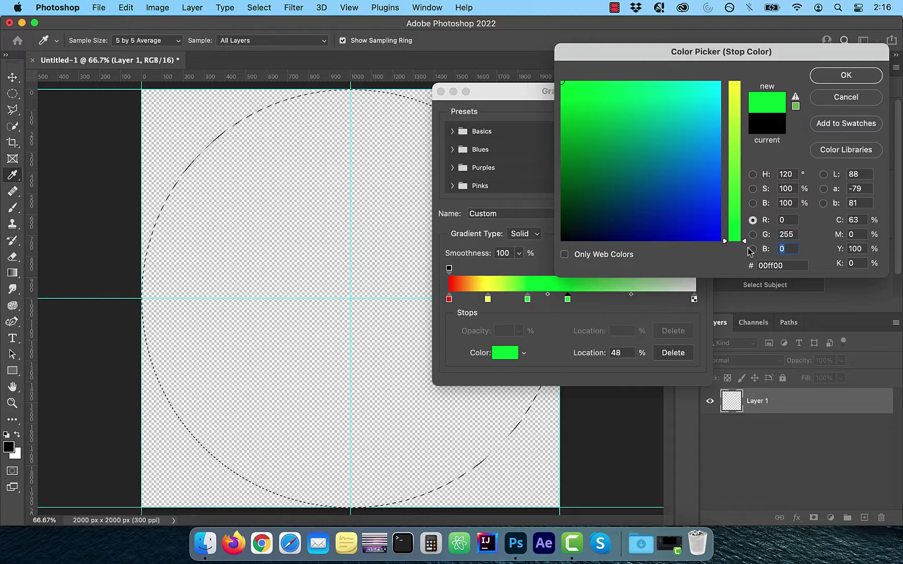
pyautogui.write('255')
pyautogui.click(846, 76)
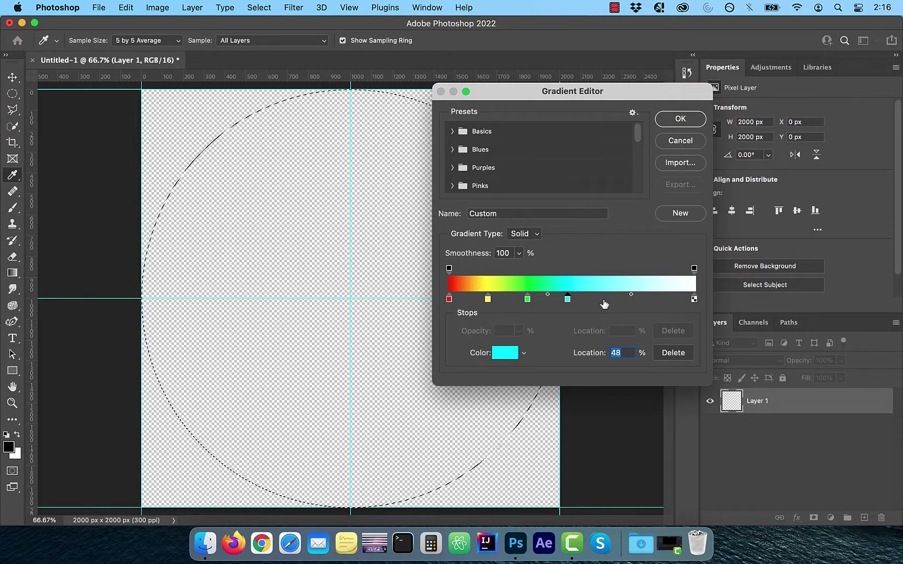
# Add a blue stop (B255) at 65%.
pyautogui.click(599, 299)
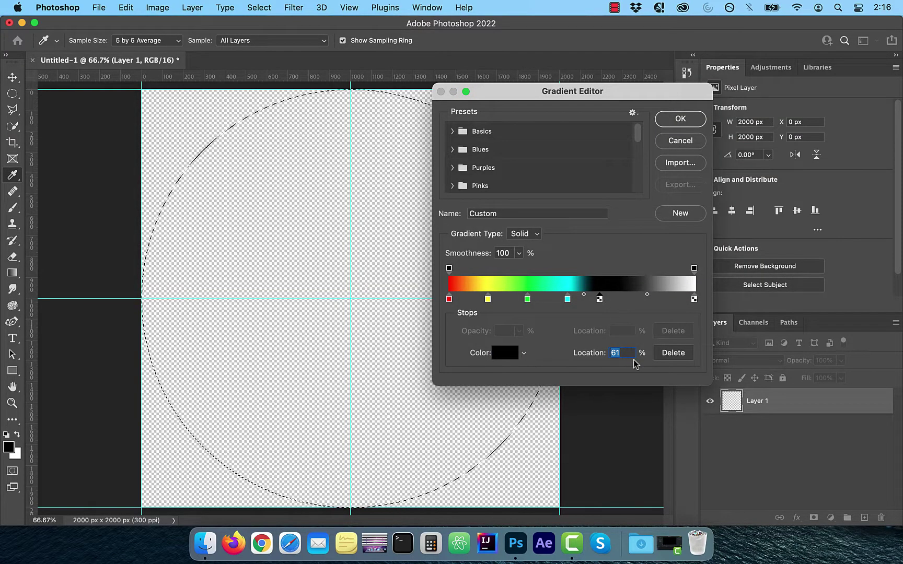
pyautogui.write('65')
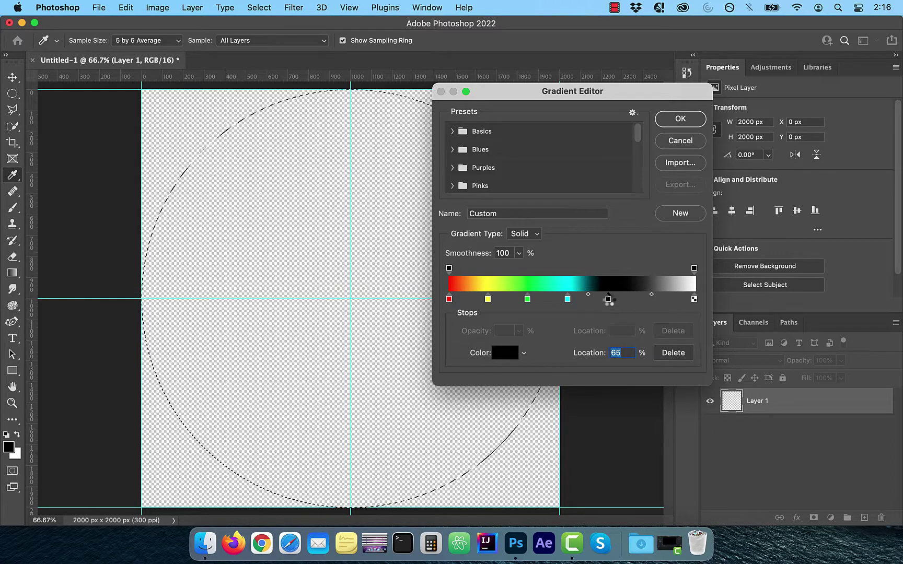
pyautogui.doubleClick(608, 299)
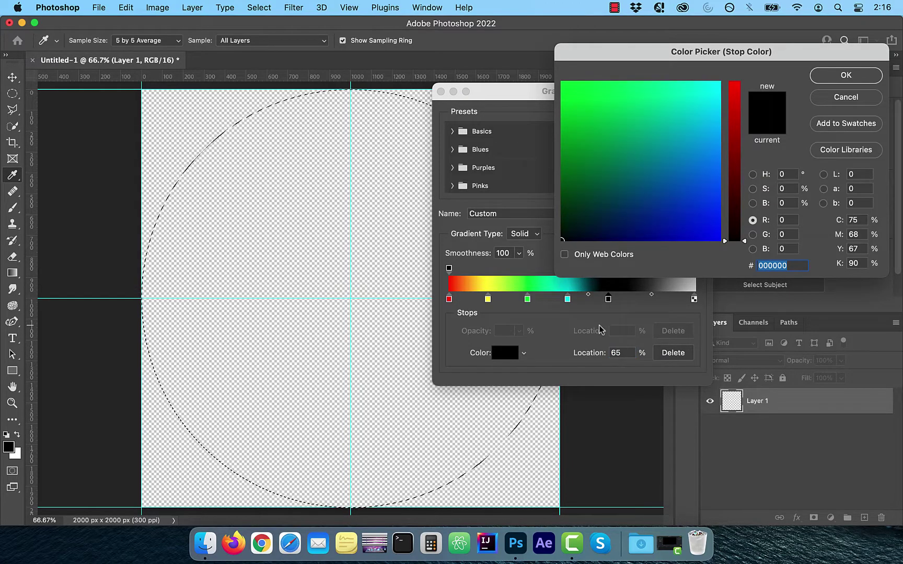
pyautogui.click(752, 249)
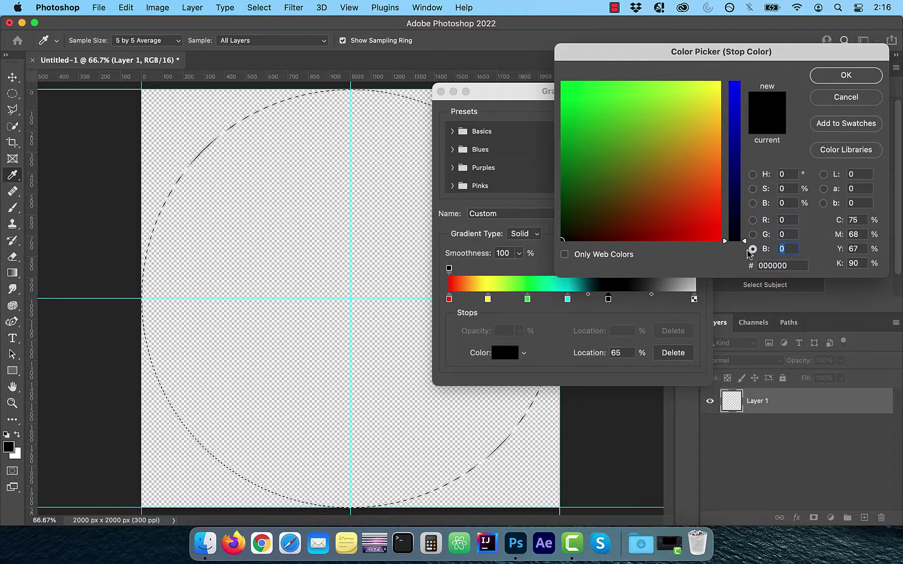
pyautogui.write('255')
pyautogui.click(845, 75)
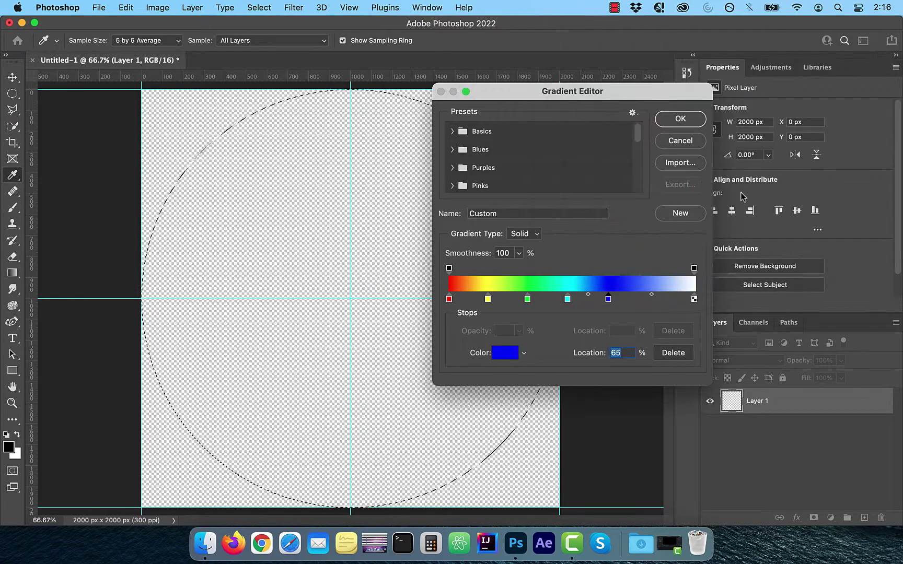
# Add a magenta stop (R255 B255) near the right end at 82%.
pyautogui.moveTo(655, 300); pyautogui.dragTo(649, 302)
pyautogui.doubleClick(650, 302)
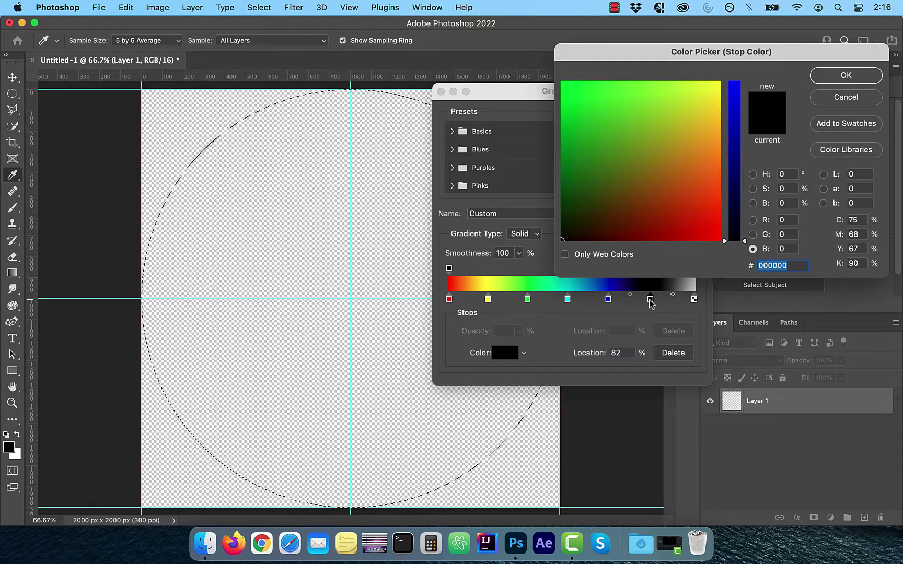
pyautogui.click(788, 219)
pyautogui.write('255')
pyautogui.click(786, 249)
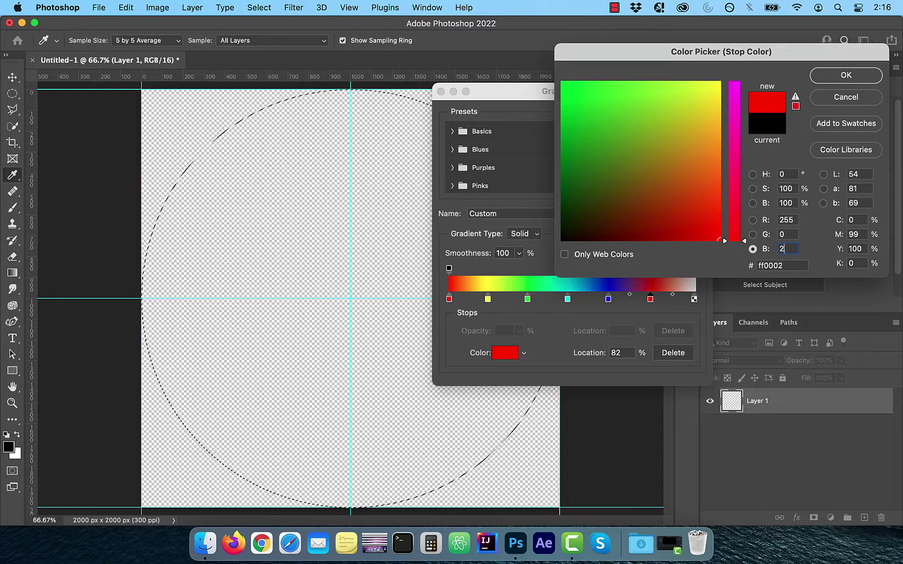
pyautogui.write('255')
pyautogui.click(855, 77)
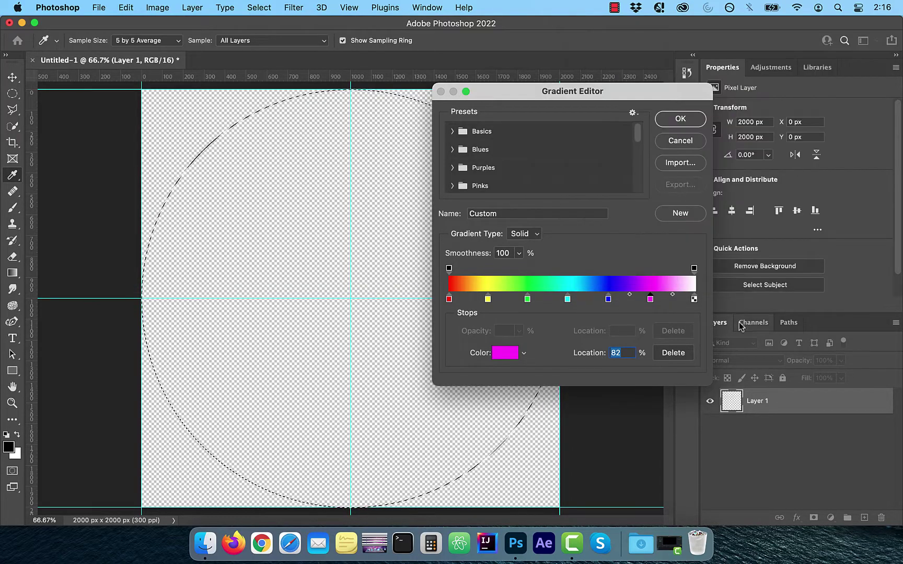
# Change the white end stop to red by setting green and blue to 0.
pyautogui.doubleClick(694, 300)
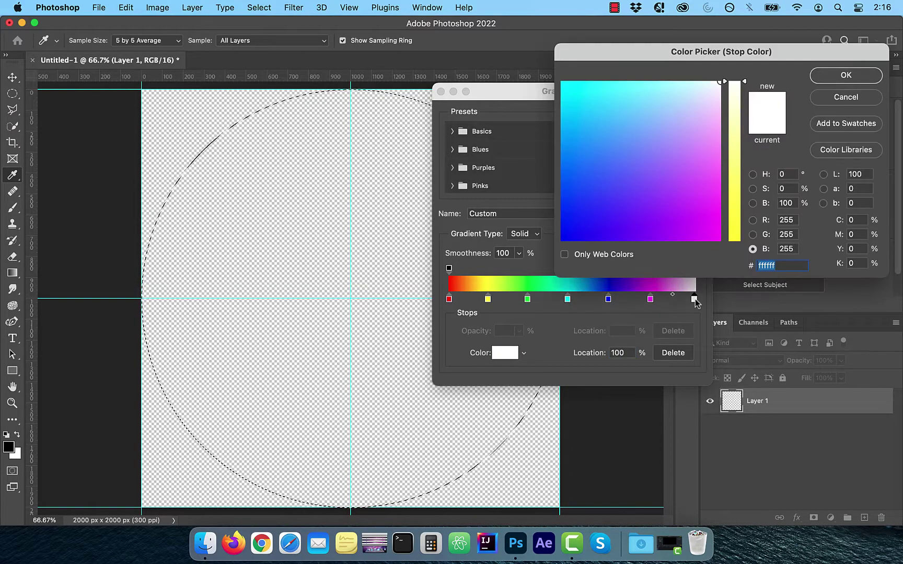
pyautogui.click(762, 219)
pyautogui.click(786, 234)
pyautogui.write('0')
pyautogui.click(792, 250)
pyautogui.write('0')
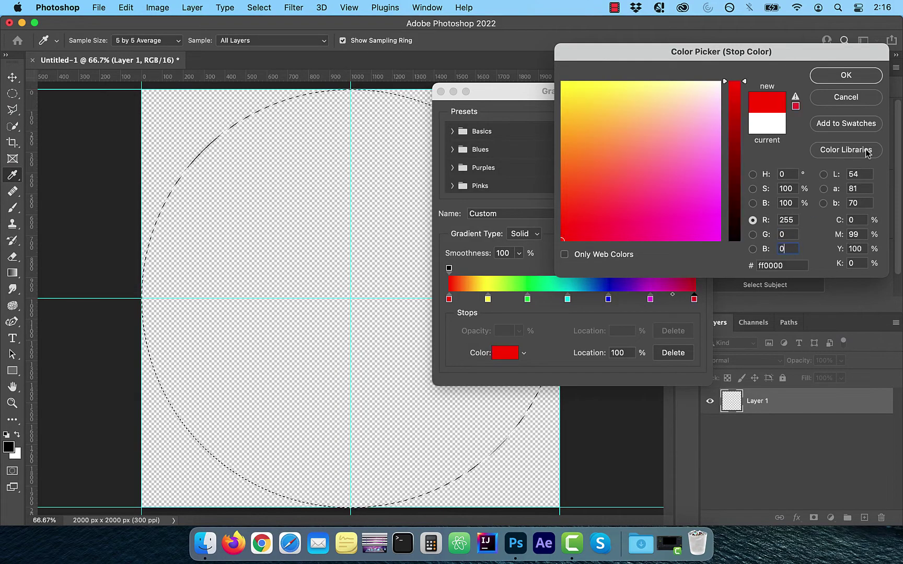
pyautogui.click(854, 77)
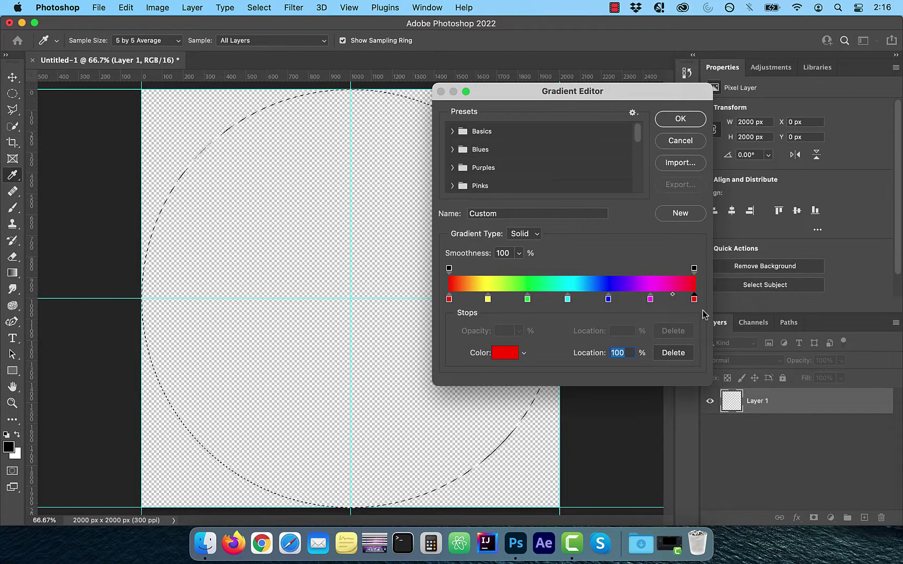
# Accept the rainbow gradient and drag an angle gradient upward from the canvas centre.
pyautogui.click(680, 119)
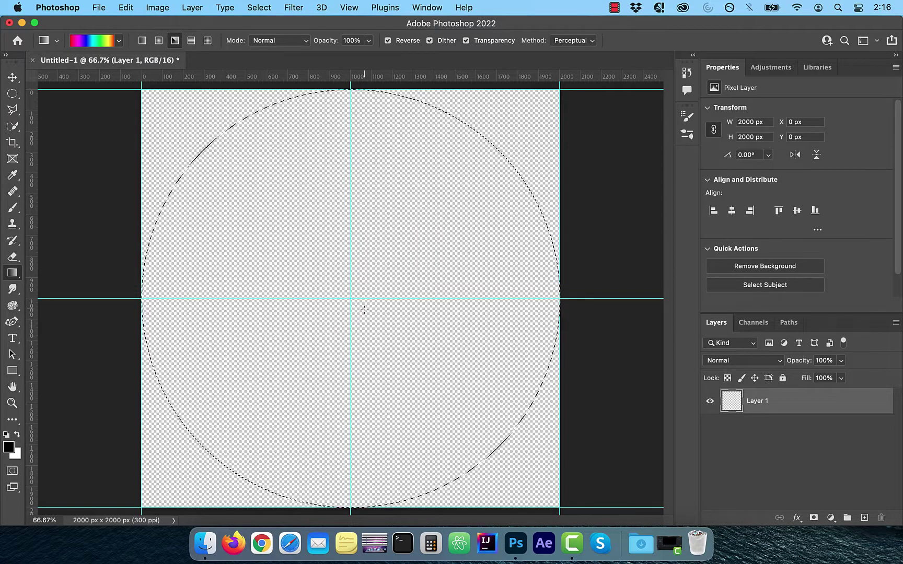
pyautogui.moveTo(350, 298); pyautogui.dragTo(350, 92)
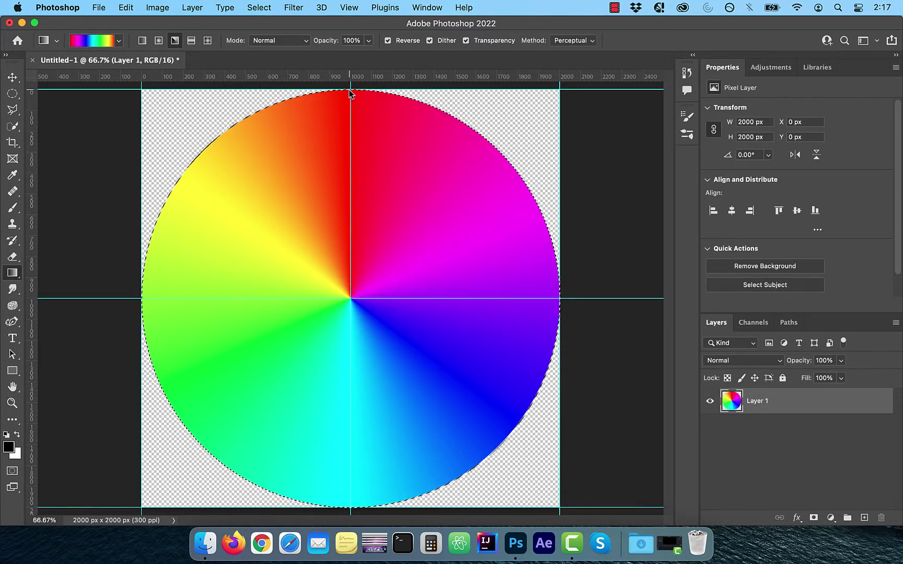
# Deselect the circle via Select > Deselect and remove guides with View > Clear Guides.
pyautogui.click(266, 8)
pyautogui.click(273, 37)
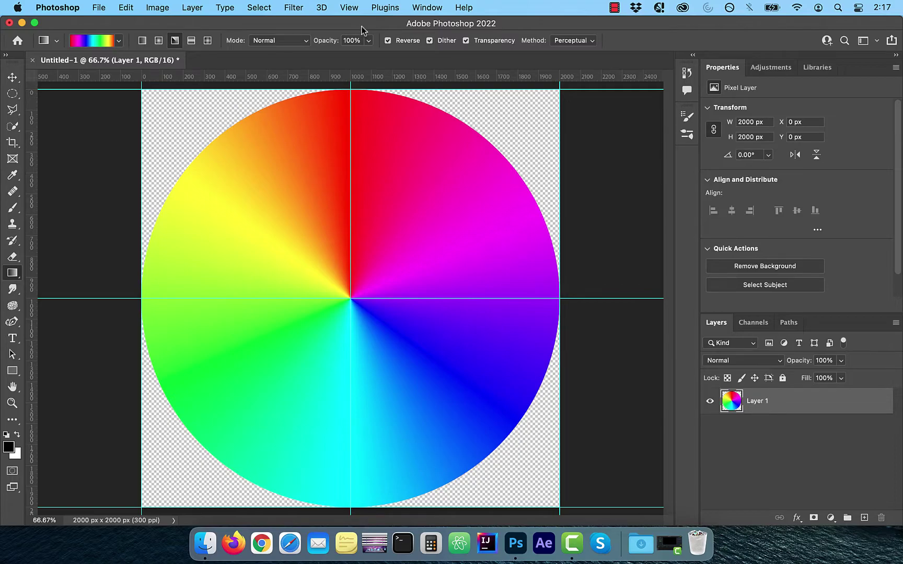
pyautogui.click(349, 7)
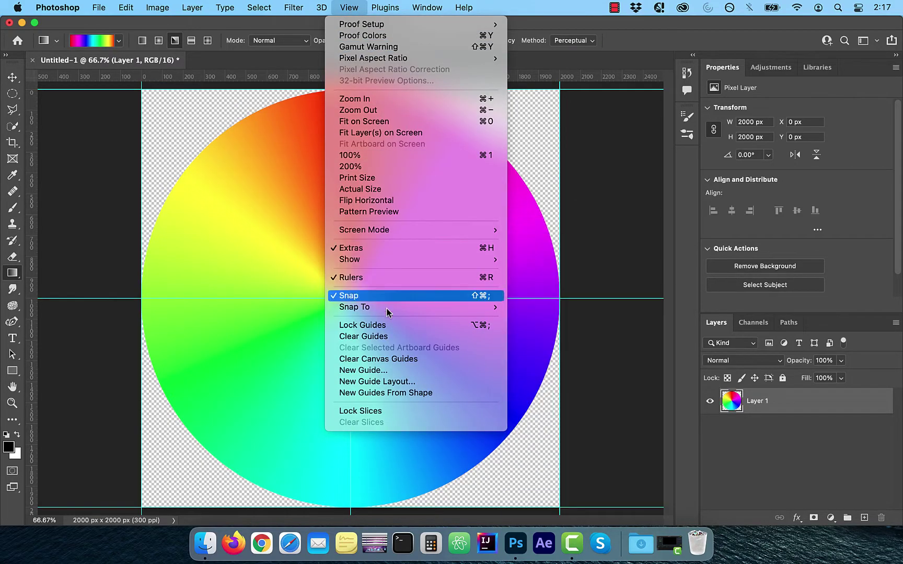
pyautogui.click(384, 337)
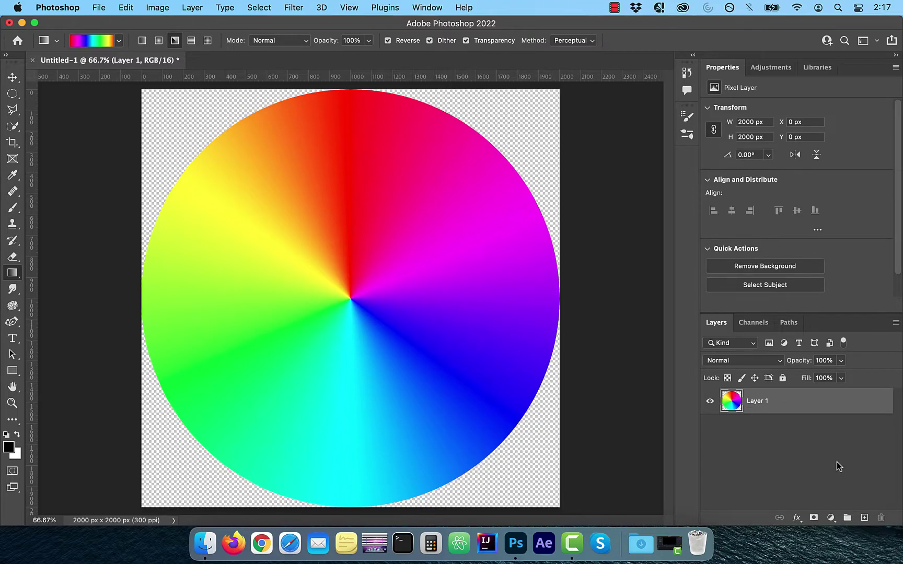
# Add a Curves 1 adjustment layer set to Hard Mix and bend its curve to balance the wedges.
pyautogui.click(831, 518)
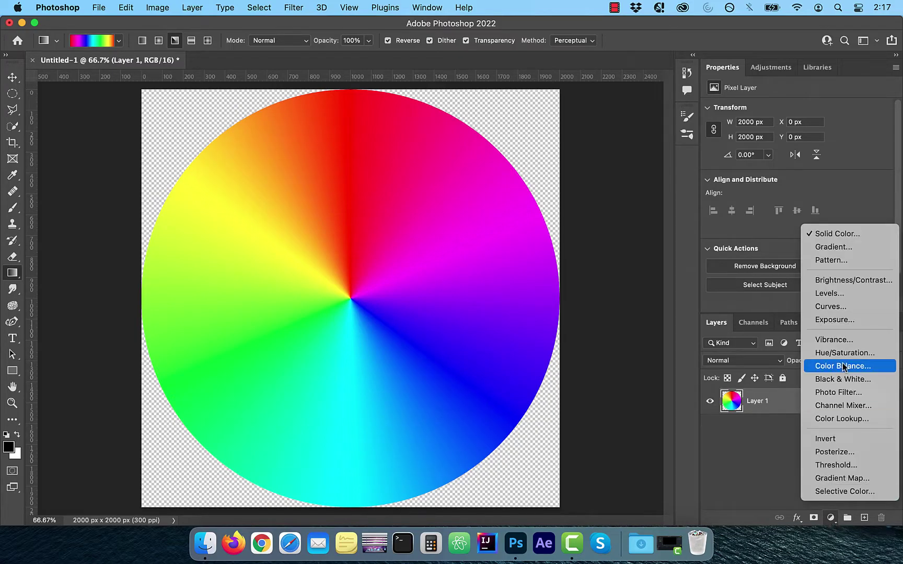
pyautogui.click(840, 307)
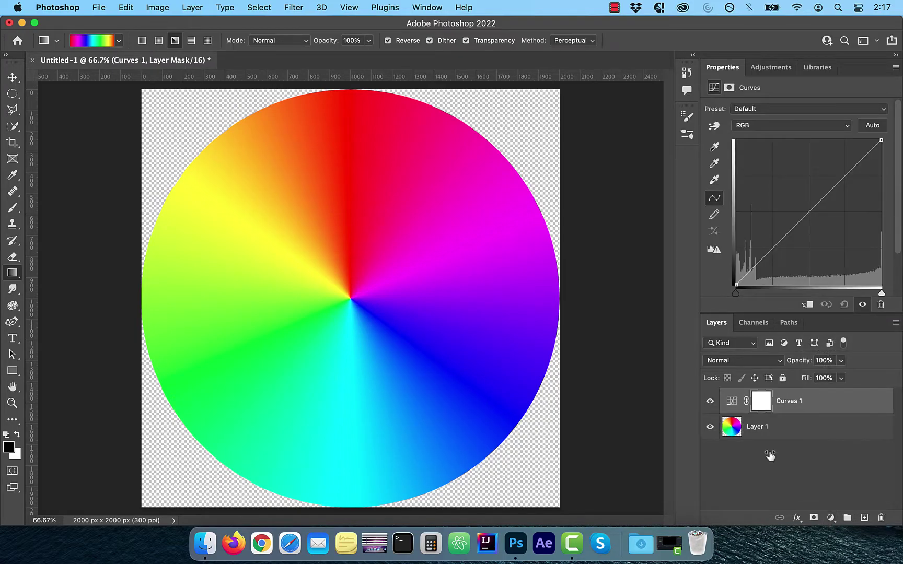
pyautogui.click(767, 362)
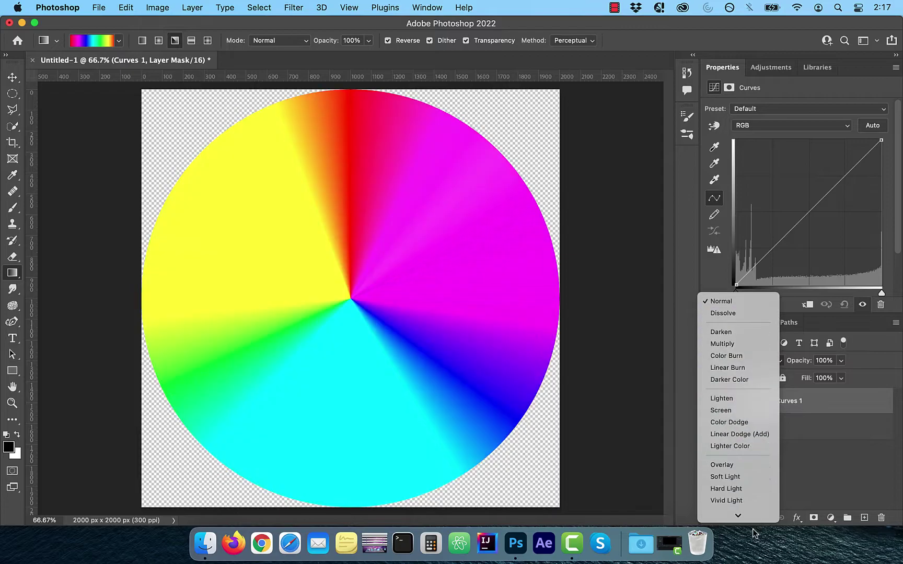
pyautogui.click(745, 406)
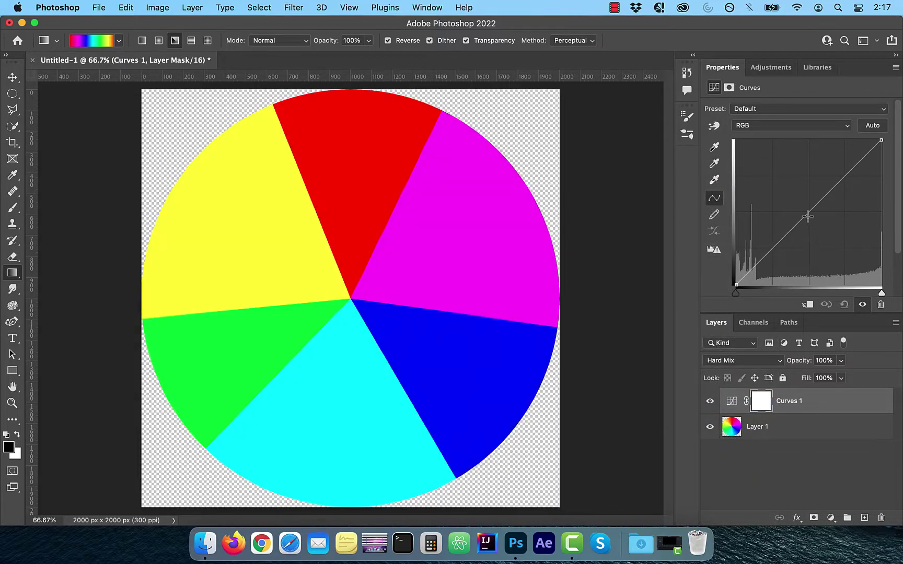
pyautogui.moveTo(805, 214); pyautogui.dragTo(825, 216)
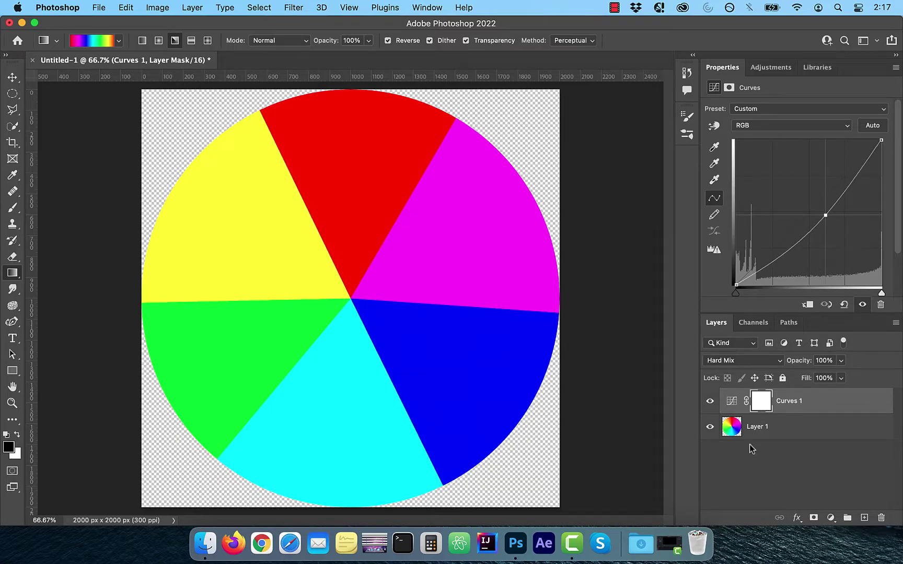